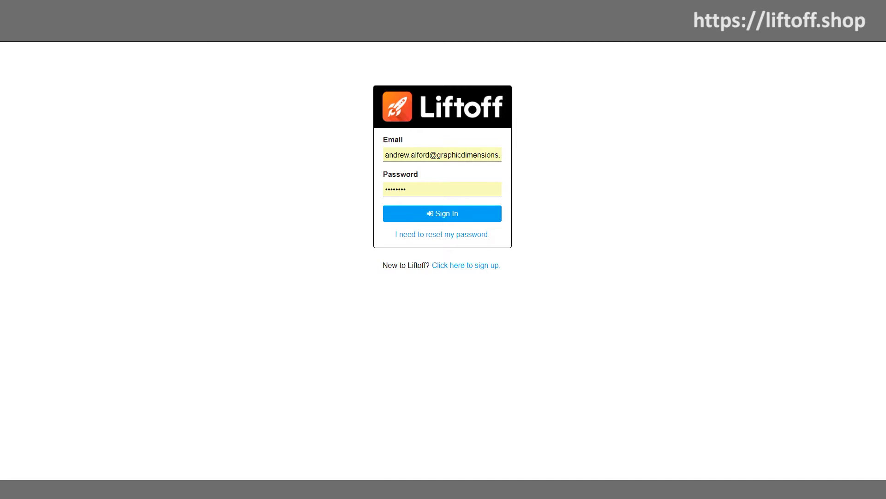
Sign in to the Mia's Bakery site and open its shipping options.
click(425, 213)
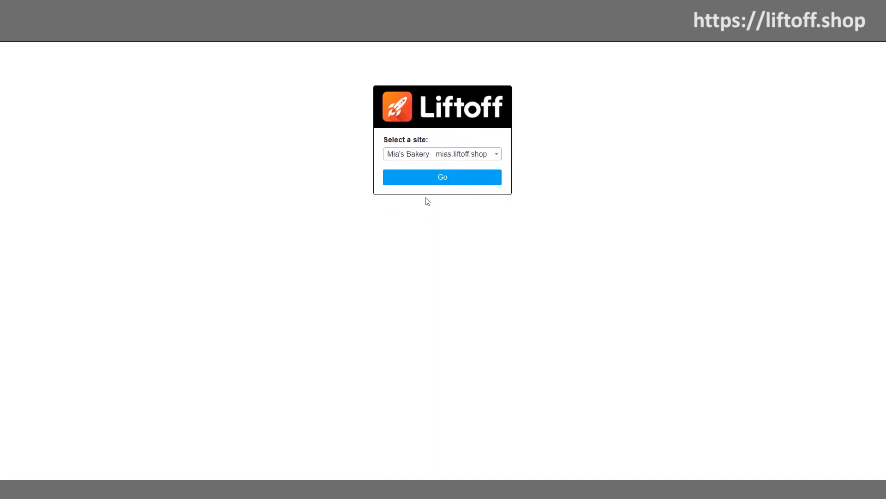
click(425, 181)
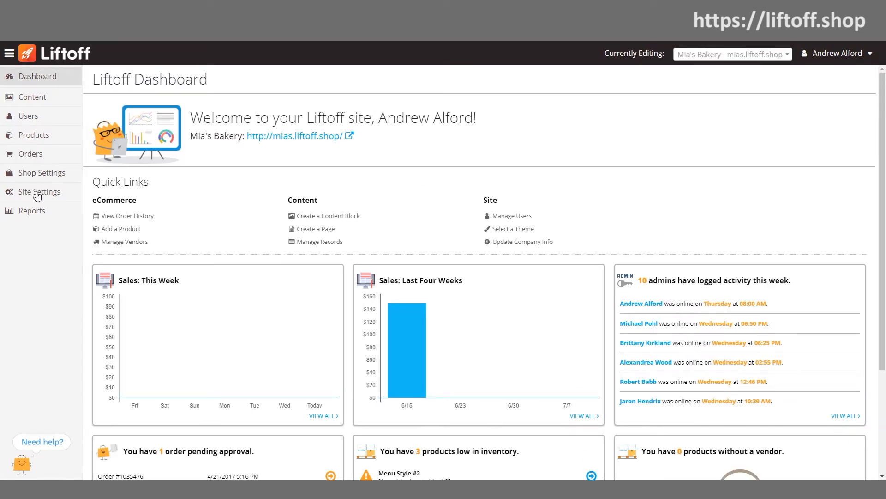
click(37, 173)
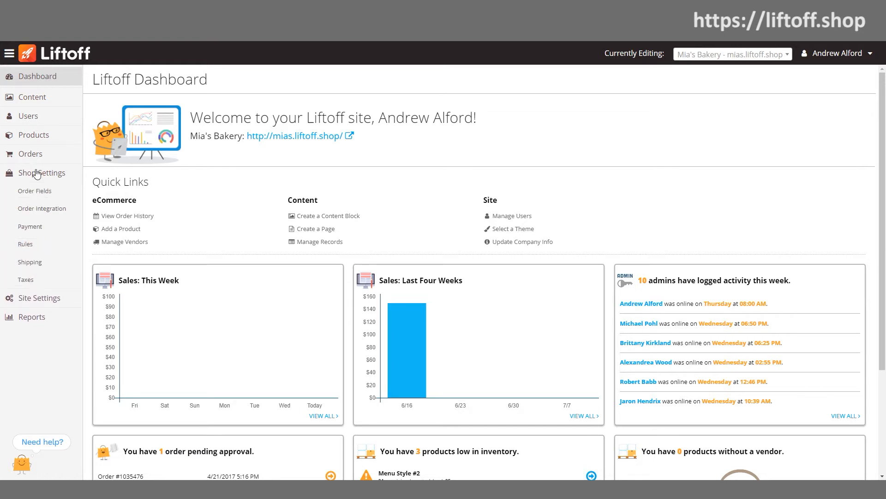
click(38, 260)
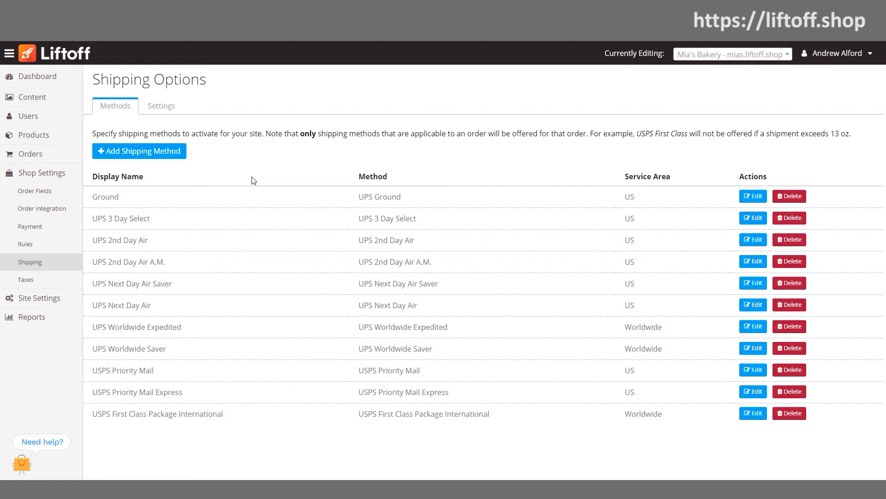
Add a custom shipping method with the display name UPS Hundredweight and save it.
click(151, 152)
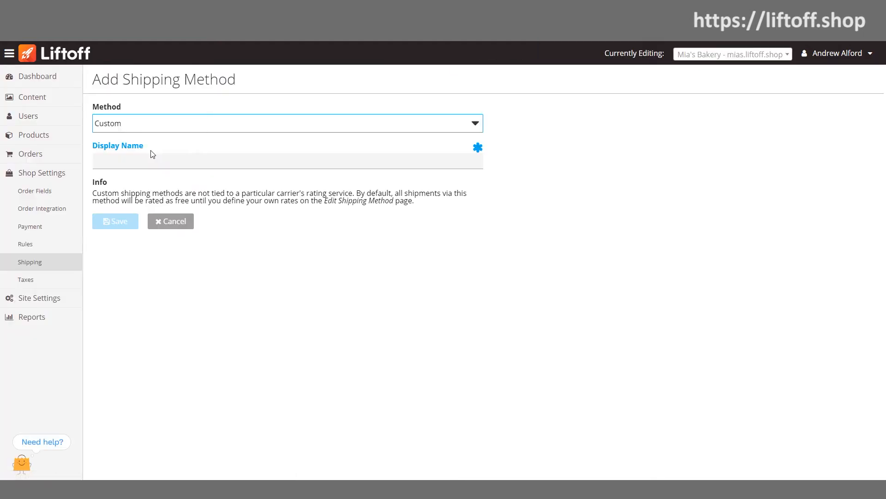
click(472, 127)
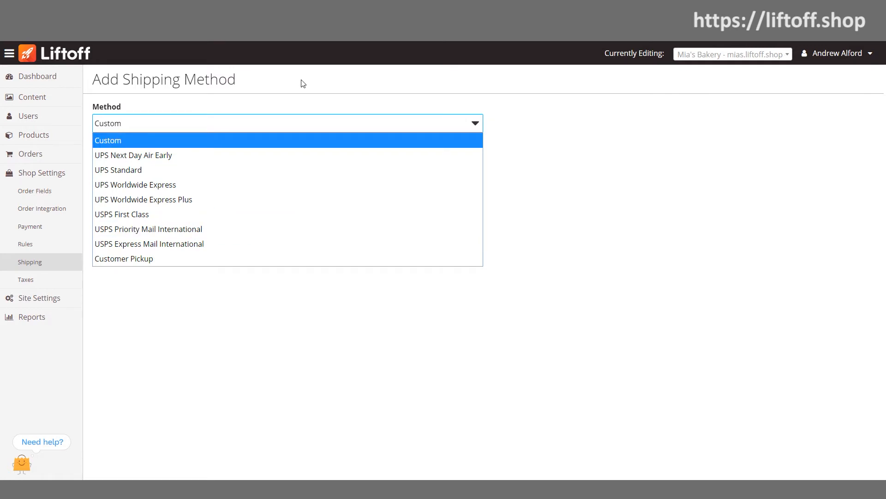
click(290, 92)
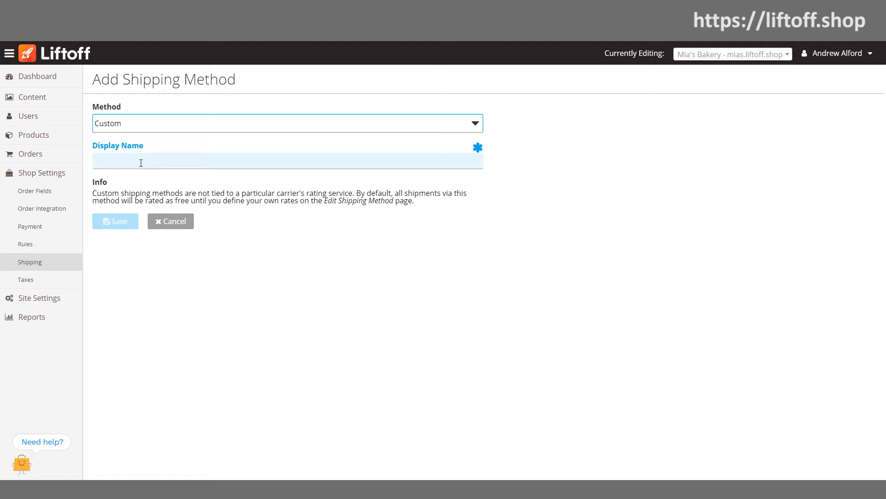
text(U)
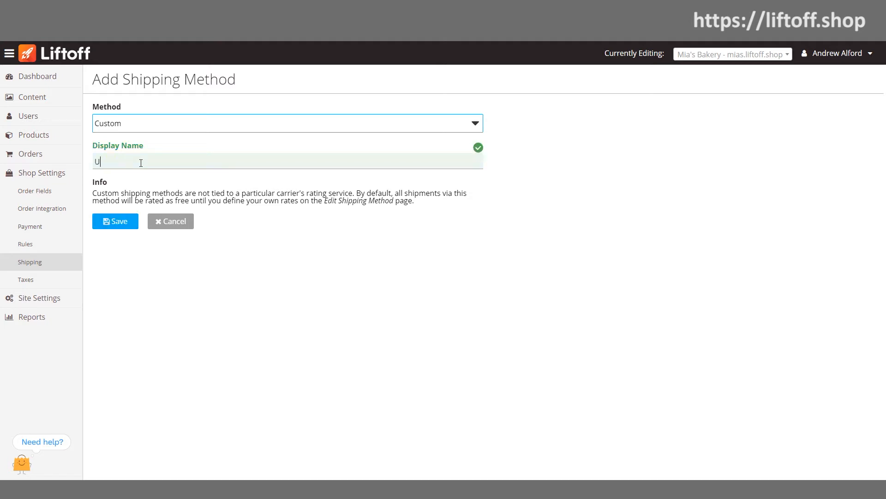
text(PS Hundredweight)
click(117, 222)
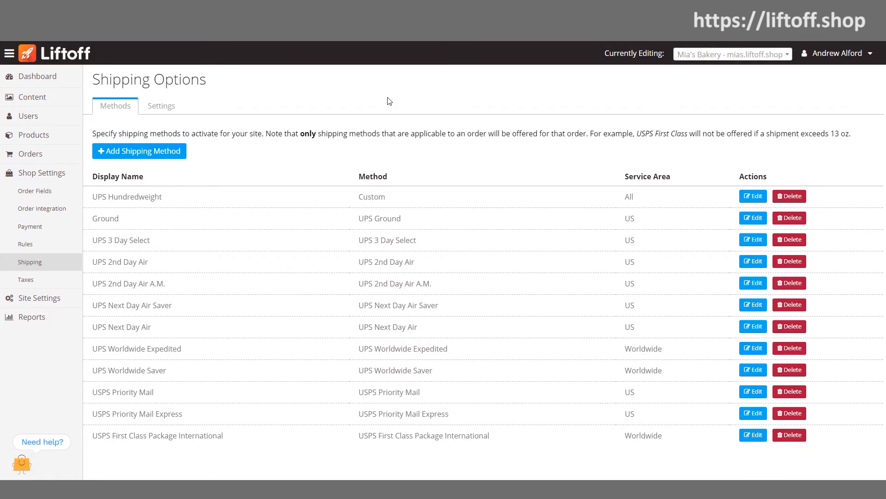
Edit the existing UPS Hundredweight rate to cover 150 to 200 pounds at a rate amount of 125, and save it.
click(754, 198)
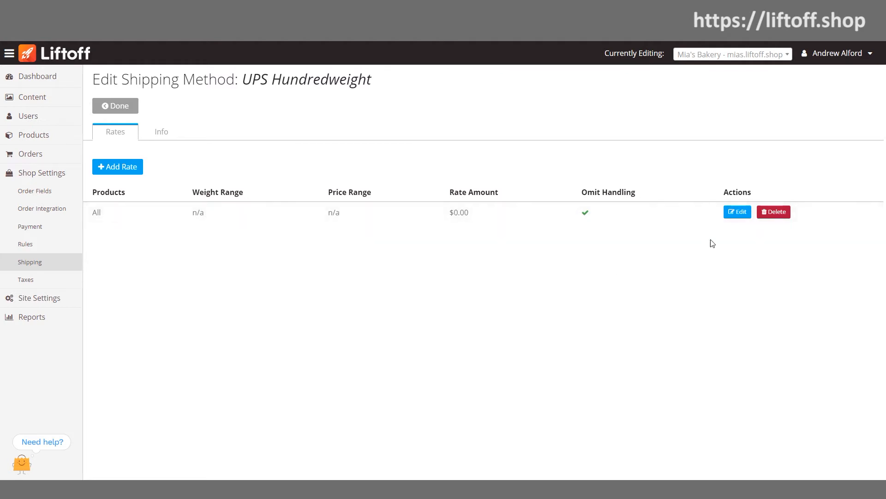
click(738, 211)
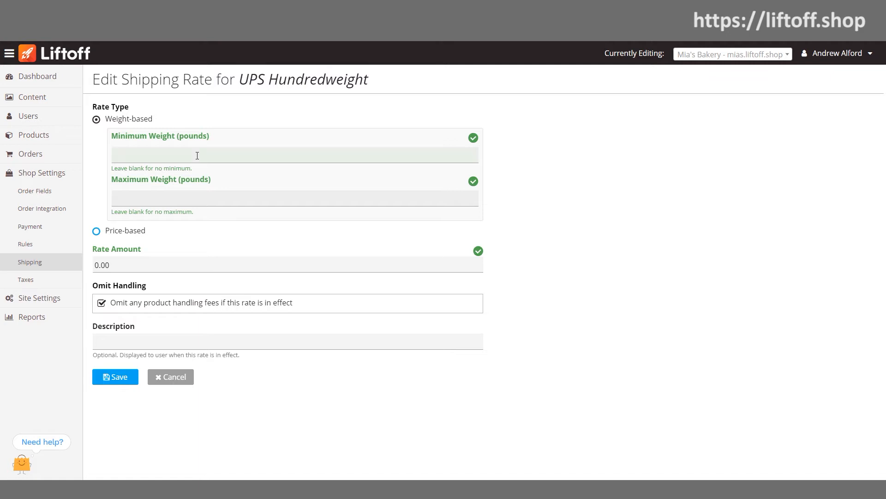
text(150)
click(197, 192)
text(200)
click(132, 266)
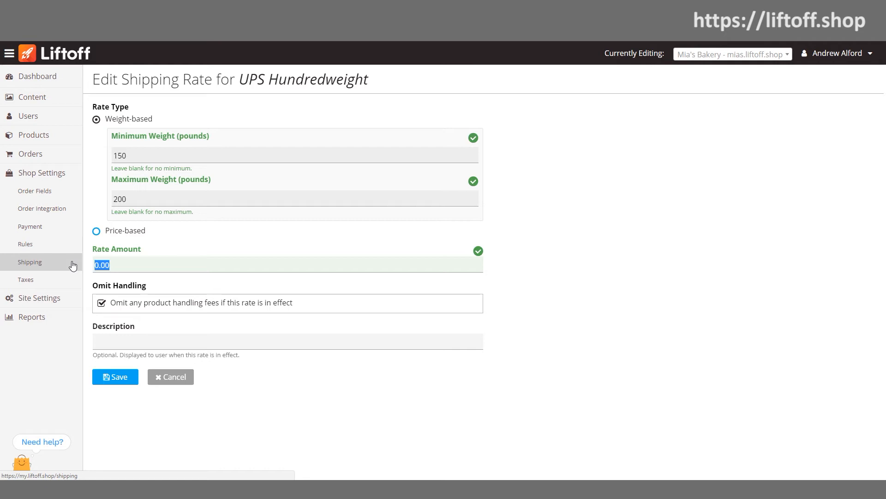
text(125)
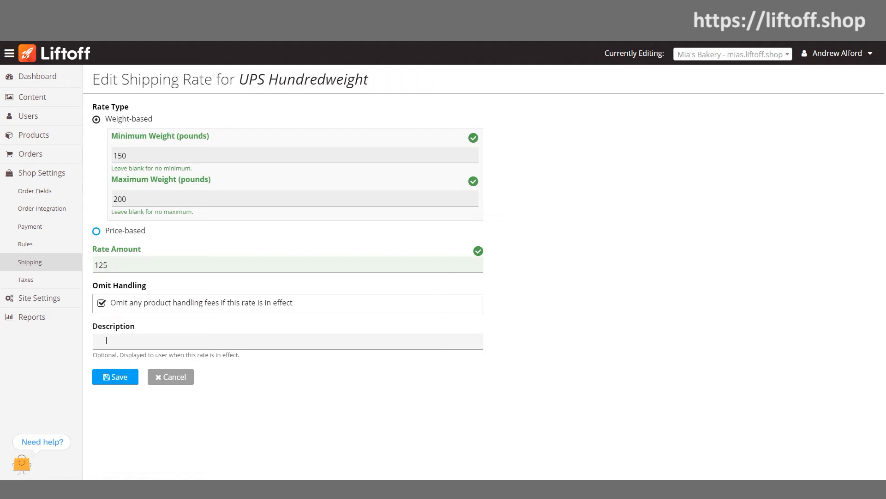
click(113, 378)
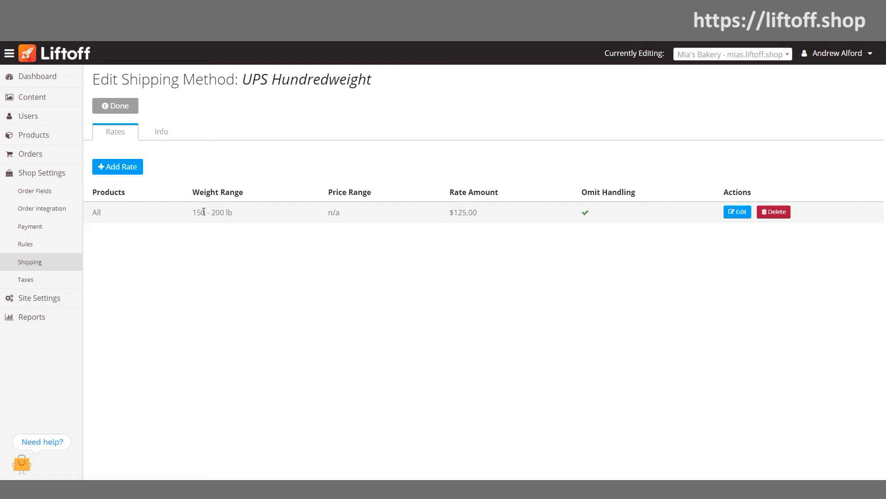
Add a second weight-based rate covering 201 to 300 pounds with a rate amount of 175, and save it.
click(126, 168)
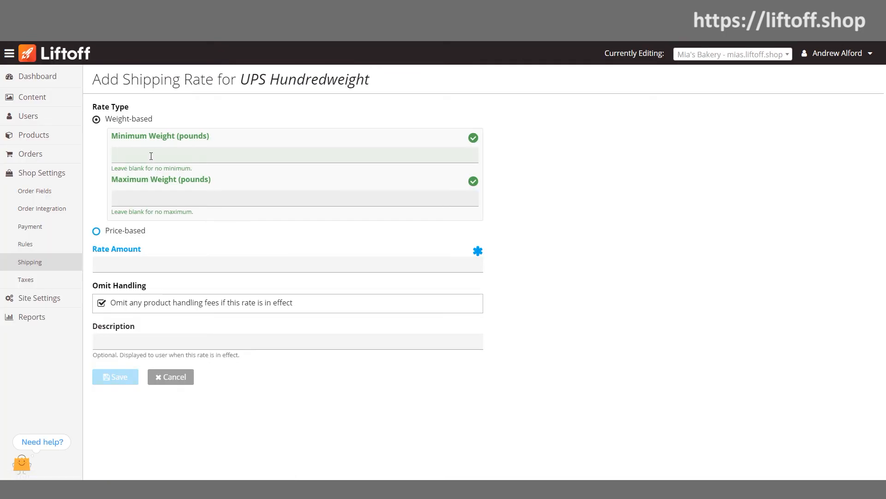
text(201)
click(144, 199)
text(300)
text(175)
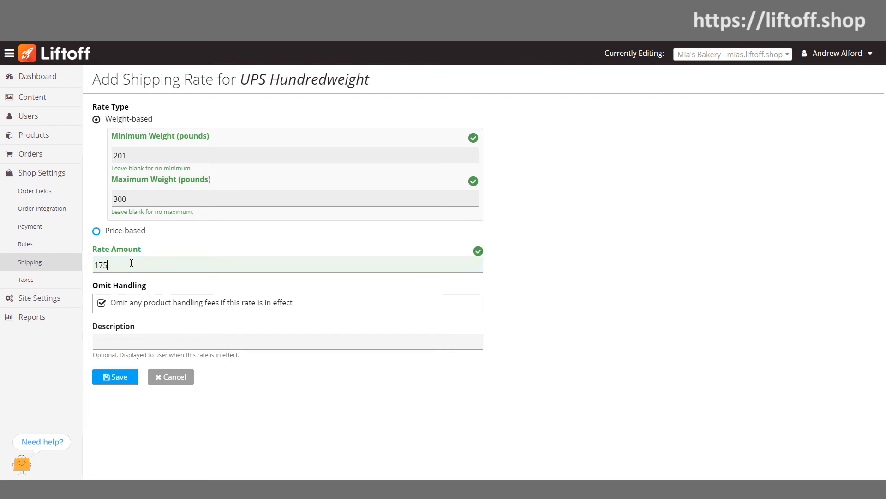
click(112, 377)
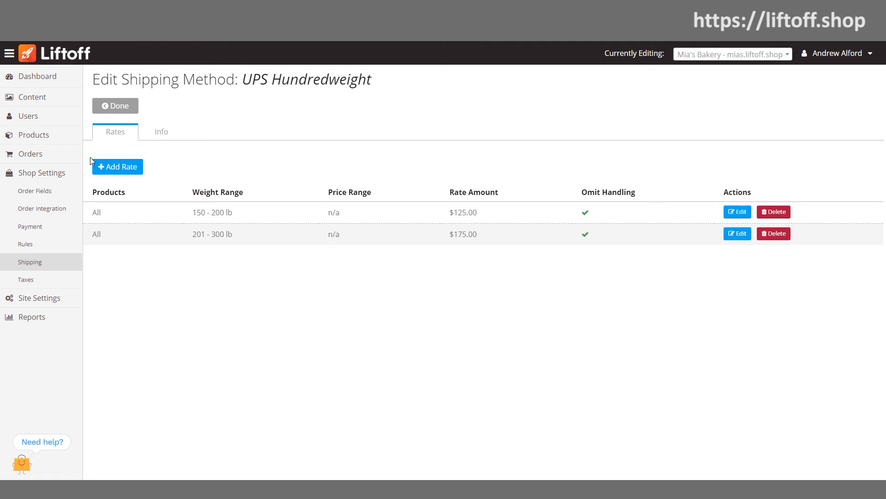
Start another rate for UPS Hundredweight and choose the price-based rate type.
click(113, 170)
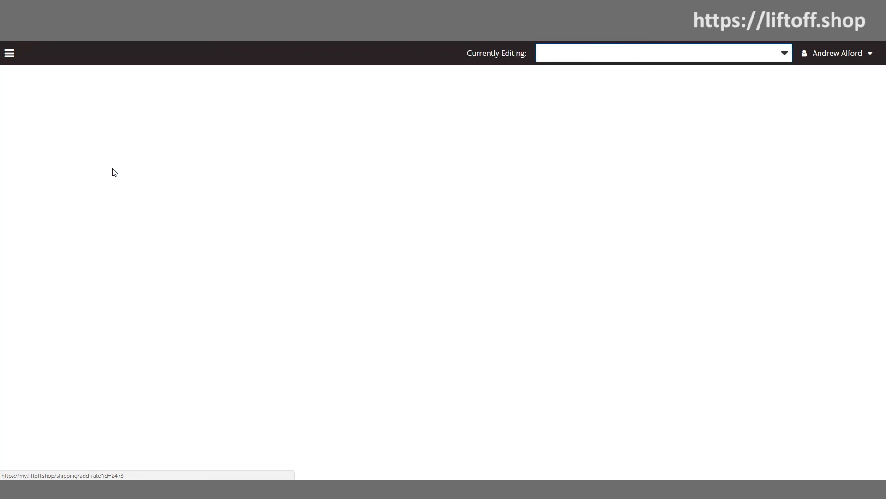
click(96, 231)
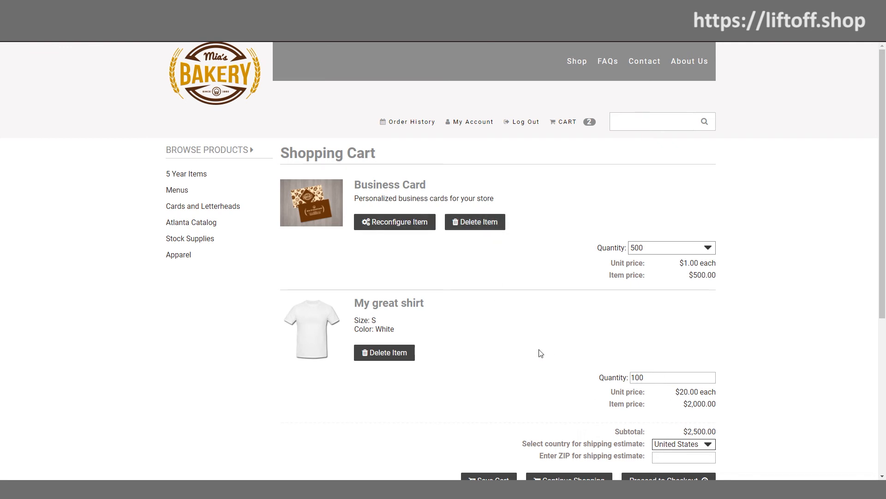
Proceed to checkout from the Mia's Bakery storefront cart and review the checkout page for the shipping method.
scroll(540, 354, down, 2)
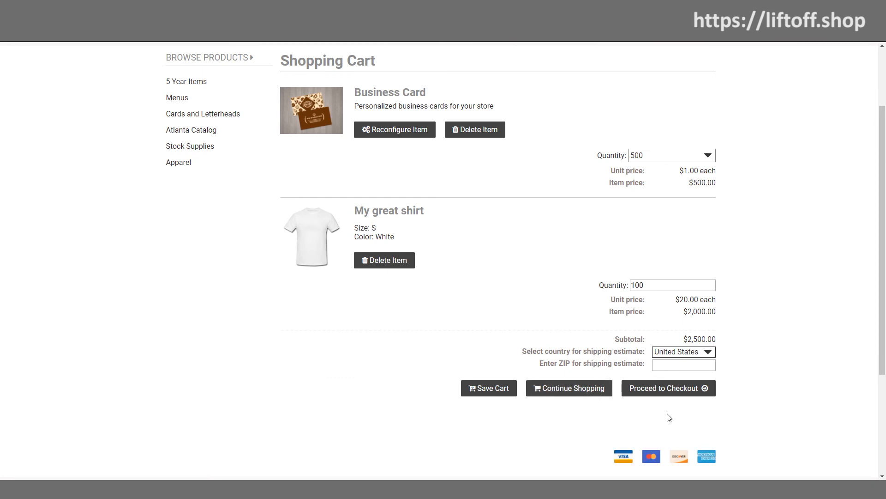
click(682, 388)
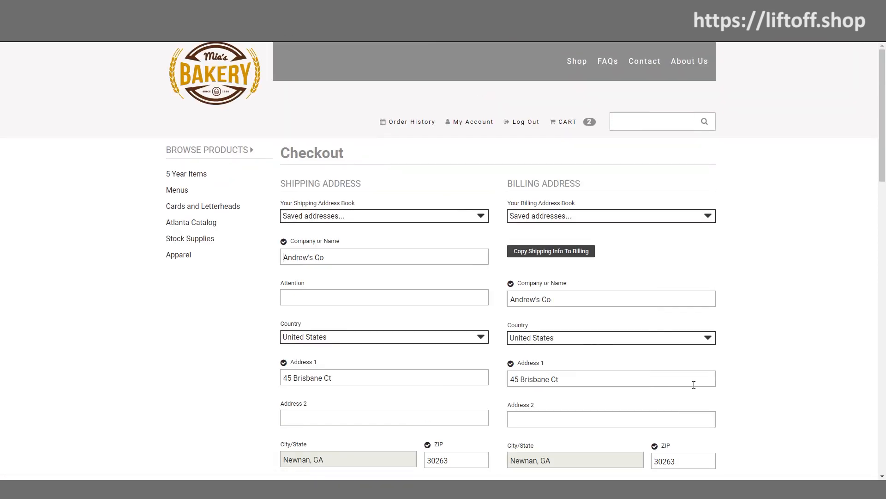
scroll(694, 384, down, 4)
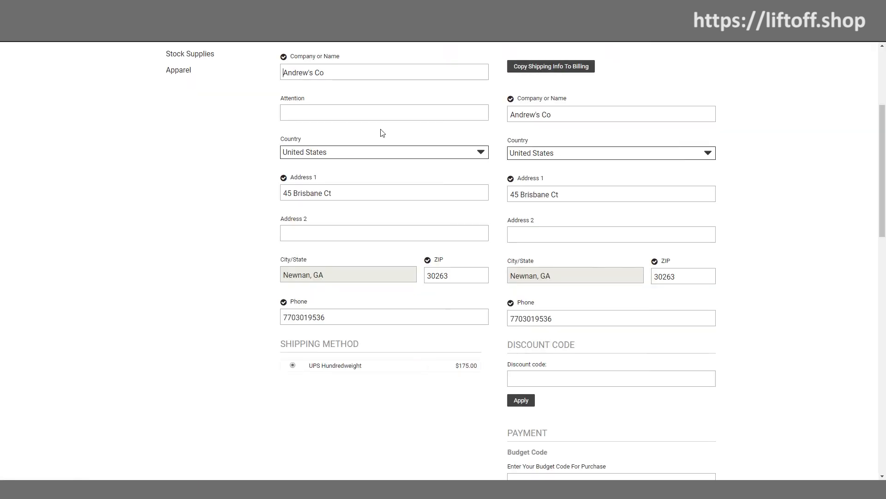
scroll(382, 134, up, 3)
scroll(530, 219, up, 2)
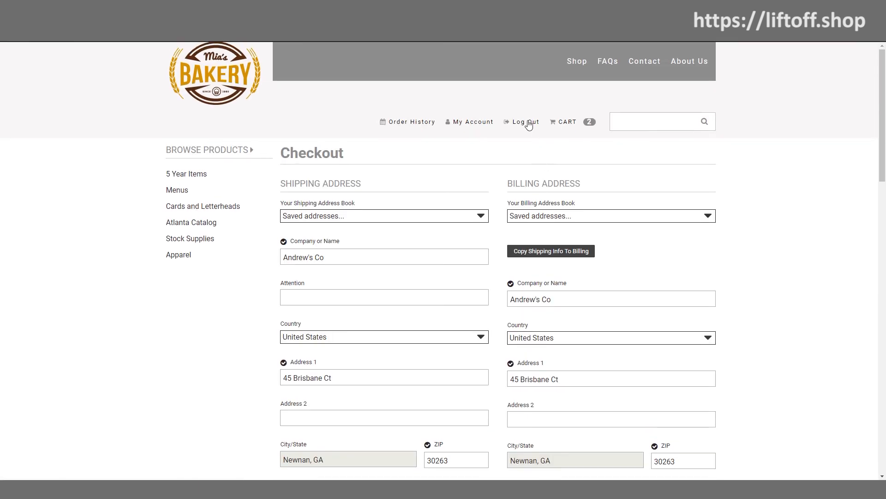
Return to the cart, set the quantity of My great shirt to 50, and proceed to checkout again.
click(563, 122)
drag(658, 378, 563, 379)
text(50)
click(561, 372)
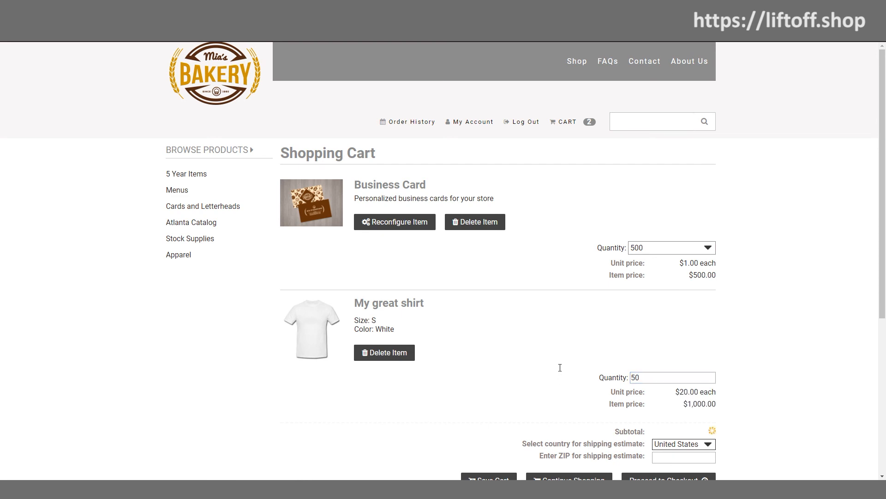
click(668, 478)
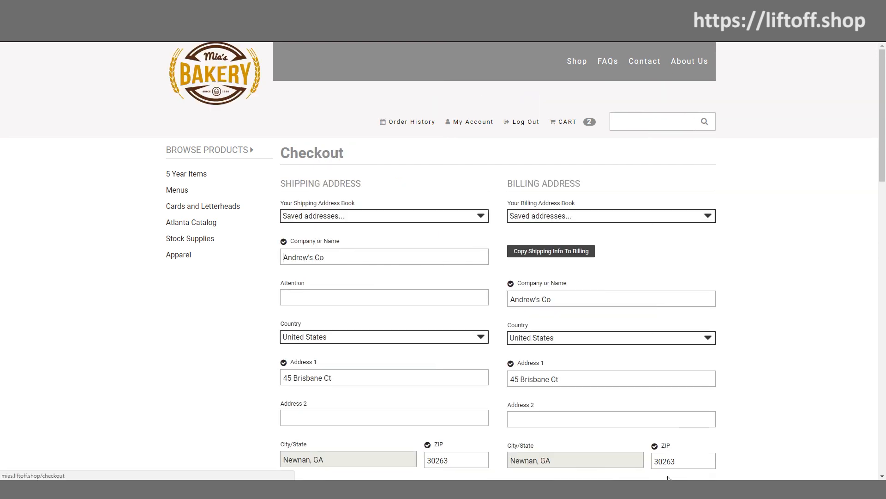
scroll(604, 342, down, 5)
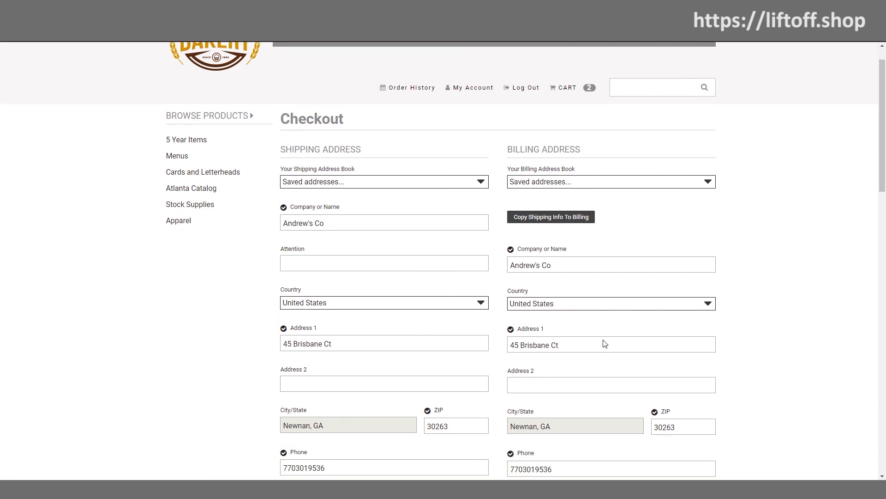